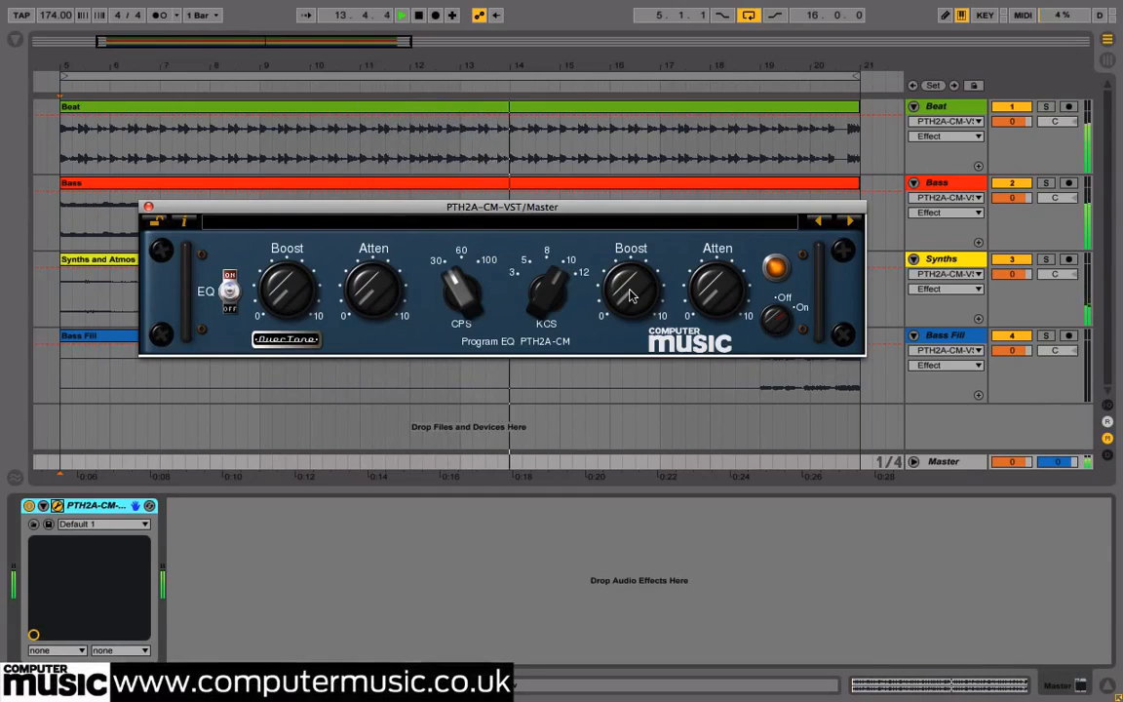
# - Set the master EQ's high-frequency Boost to 6.9 and high-frequency Atten to 4.7
pyautogui.moveTo(630, 294); pyautogui.dragTo(630, 282)
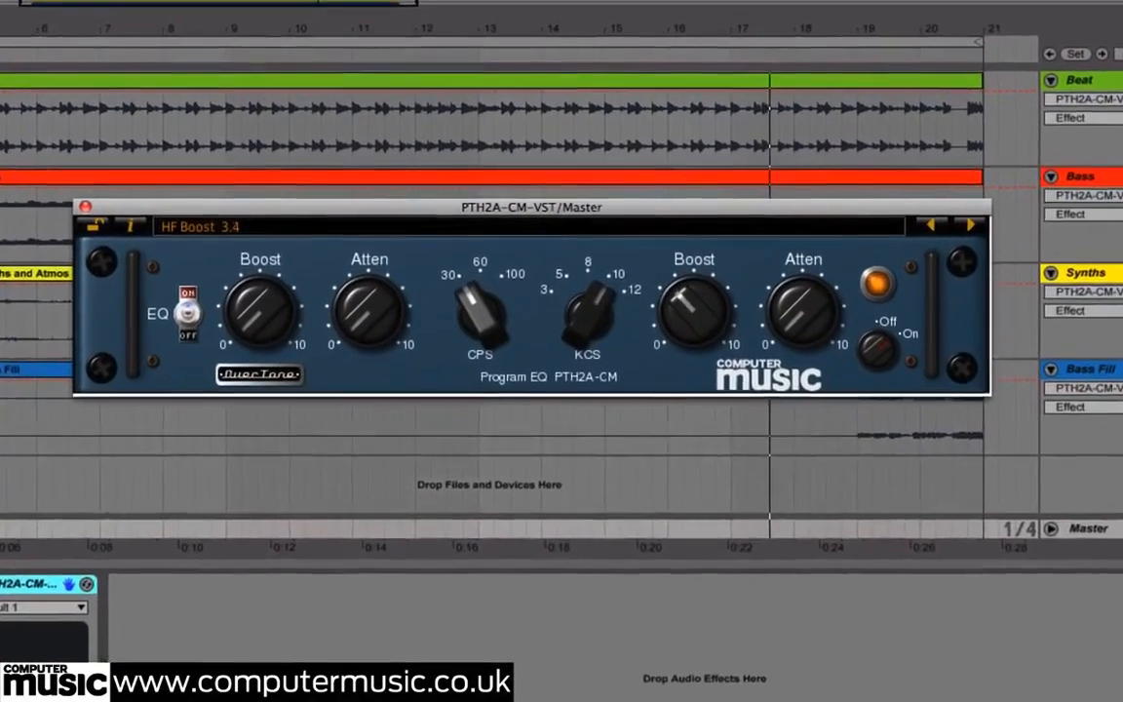
pyautogui.moveTo(694, 308); pyautogui.dragTo(694, 316)
pyautogui.moveTo(882, 356); pyautogui.dragTo(882, 336)
pyautogui.moveTo(757, 341); pyautogui.dragTo(758, 329)
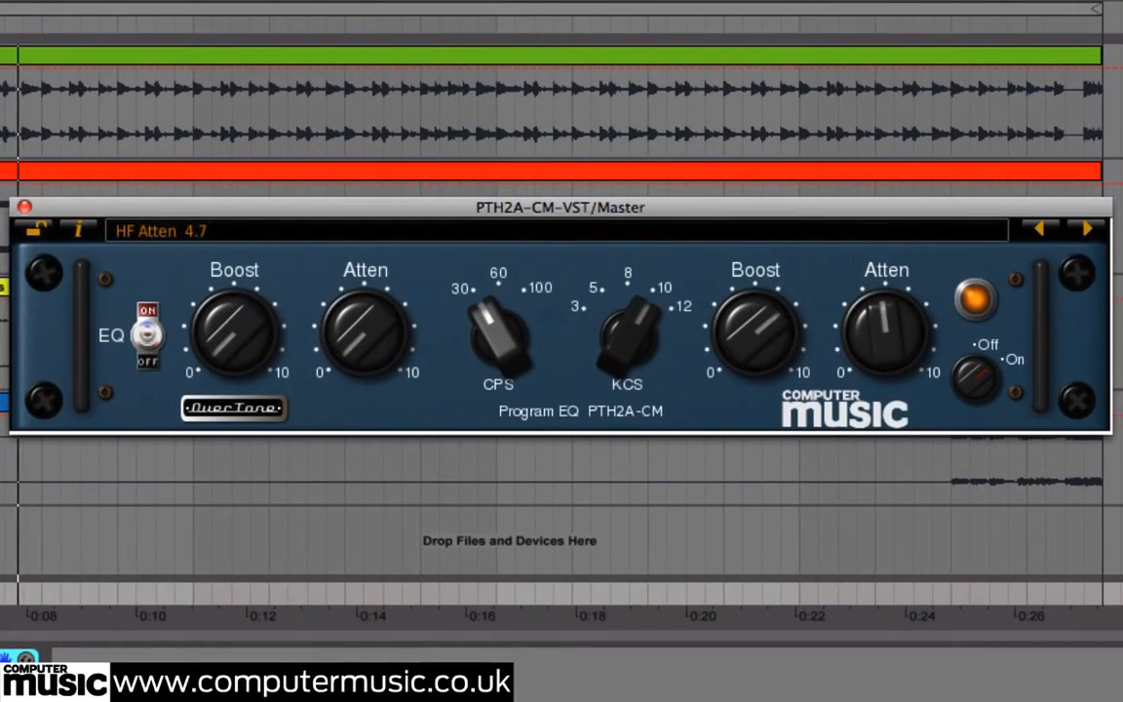
pyautogui.moveTo(906, 342); pyautogui.dragTo(906, 339)
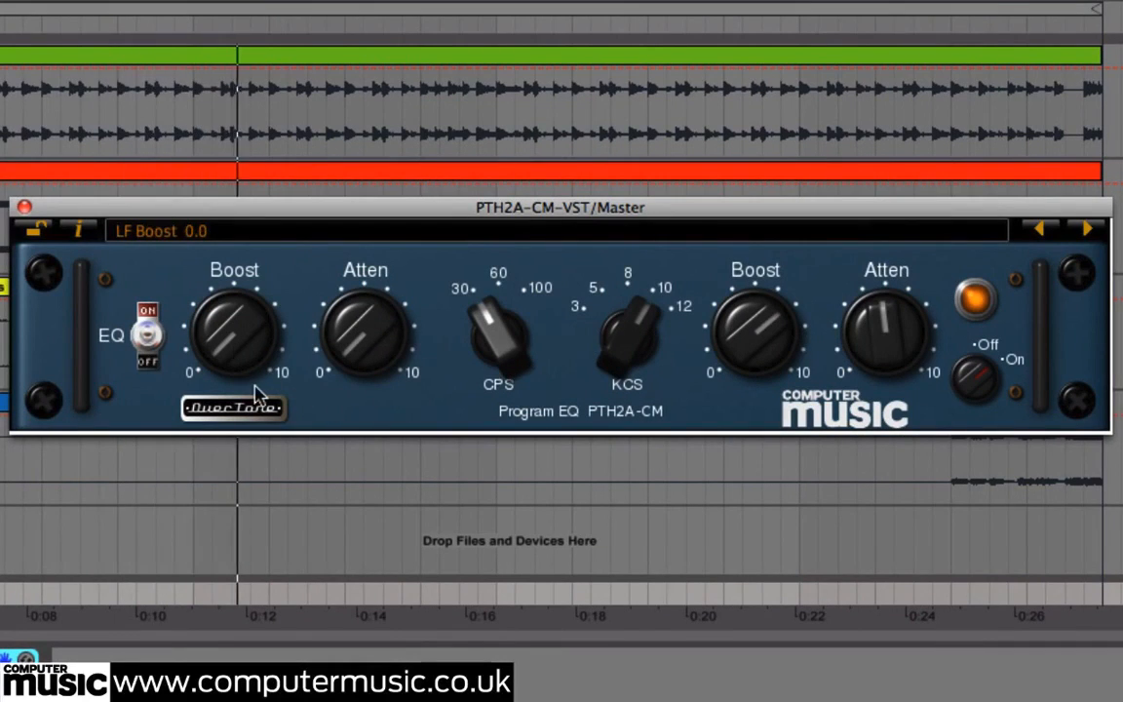
pyautogui.moveTo(245, 358); pyautogui.dragTo(245, 334)
pyautogui.moveTo(365, 356); pyautogui.dragTo(366, 331)
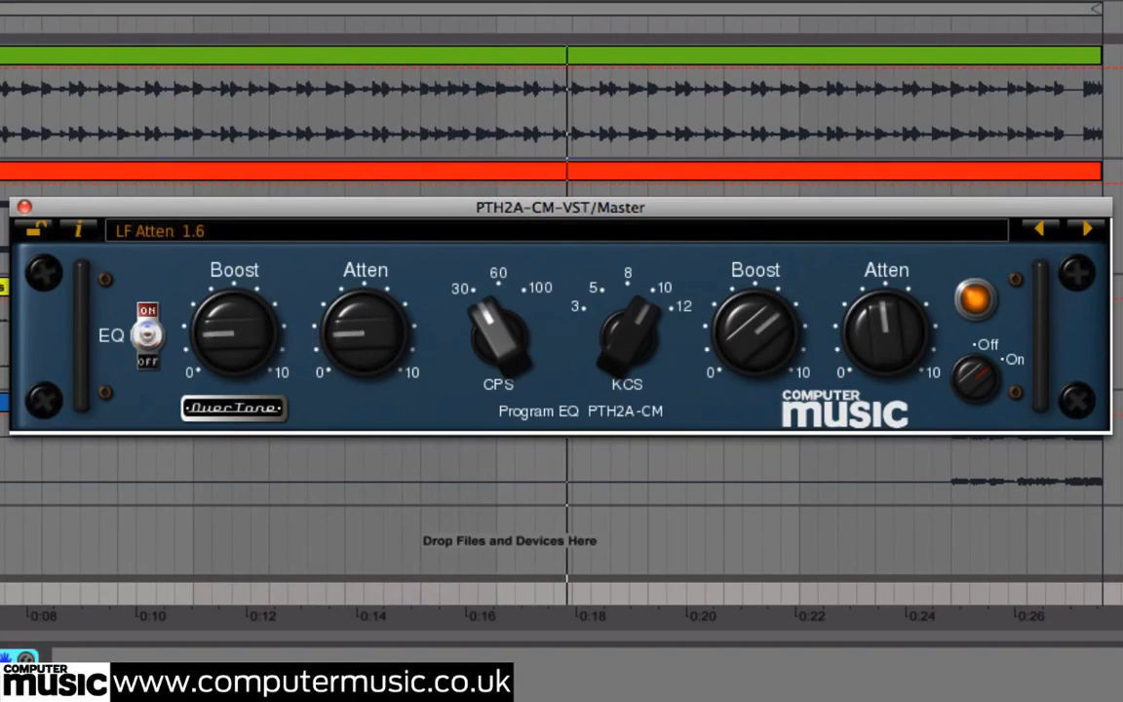
pyautogui.moveTo(234, 336); pyautogui.dragTo(234, 361)
pyautogui.moveTo(371, 356); pyautogui.dragTo(371, 375)
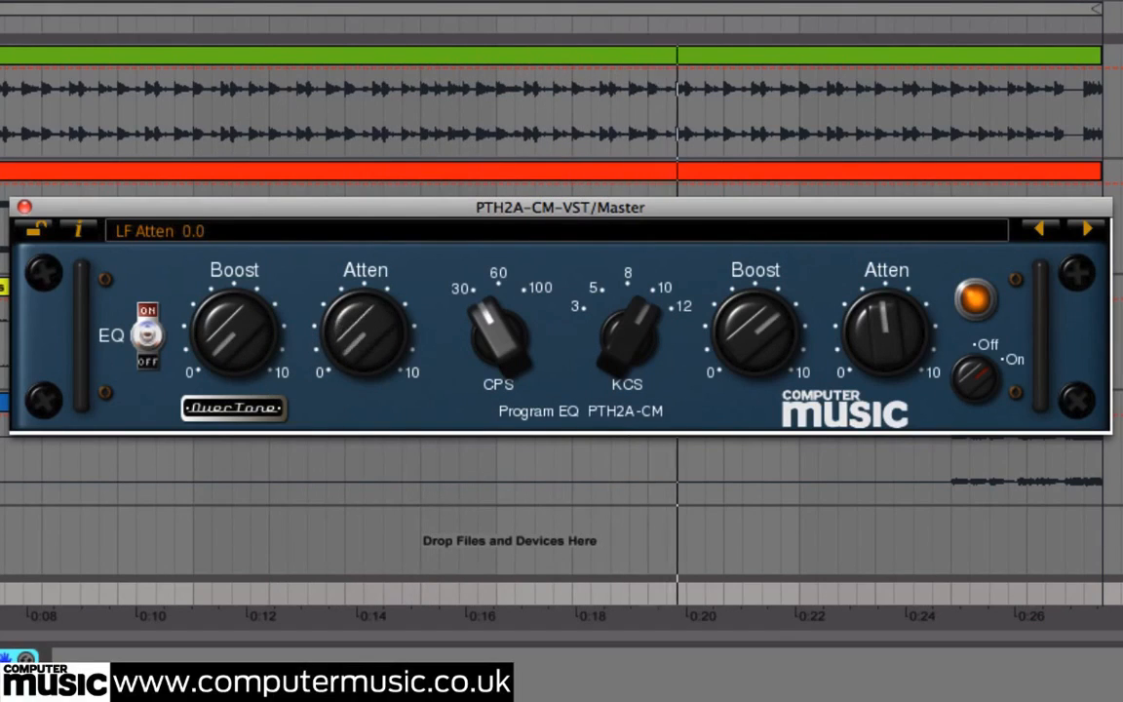
# - Raise the master EQ's low-frequency Boost and Atten in small stages to about 1.7 each
pyautogui.moveTo(233, 360); pyautogui.dragTo(234, 340)
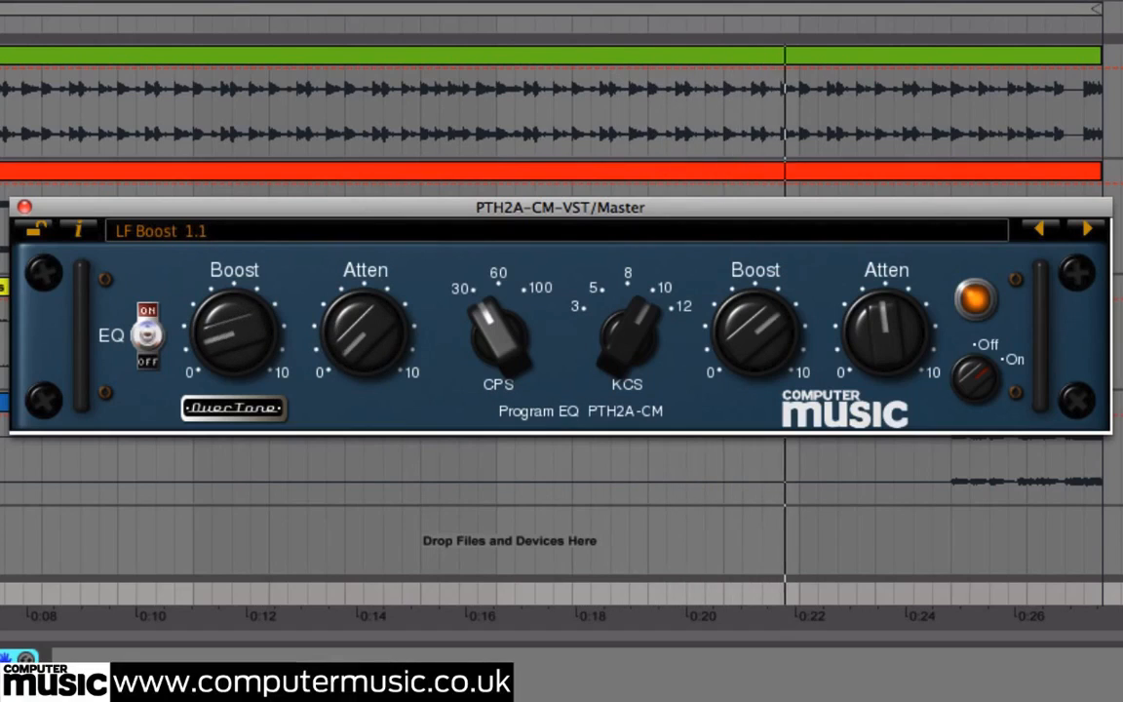
pyautogui.moveTo(341, 363); pyautogui.dragTo(341, 354)
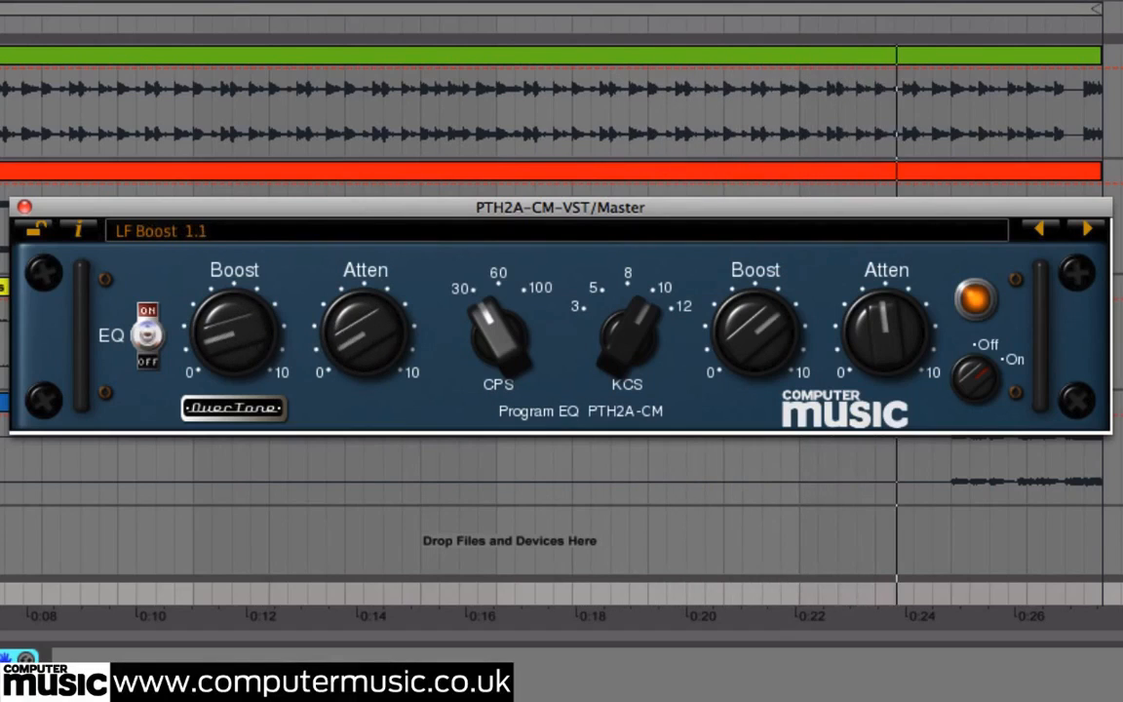
pyautogui.moveTo(234, 346); pyautogui.dragTo(234, 337)
pyautogui.moveTo(388, 358); pyautogui.dragTo(390, 341)
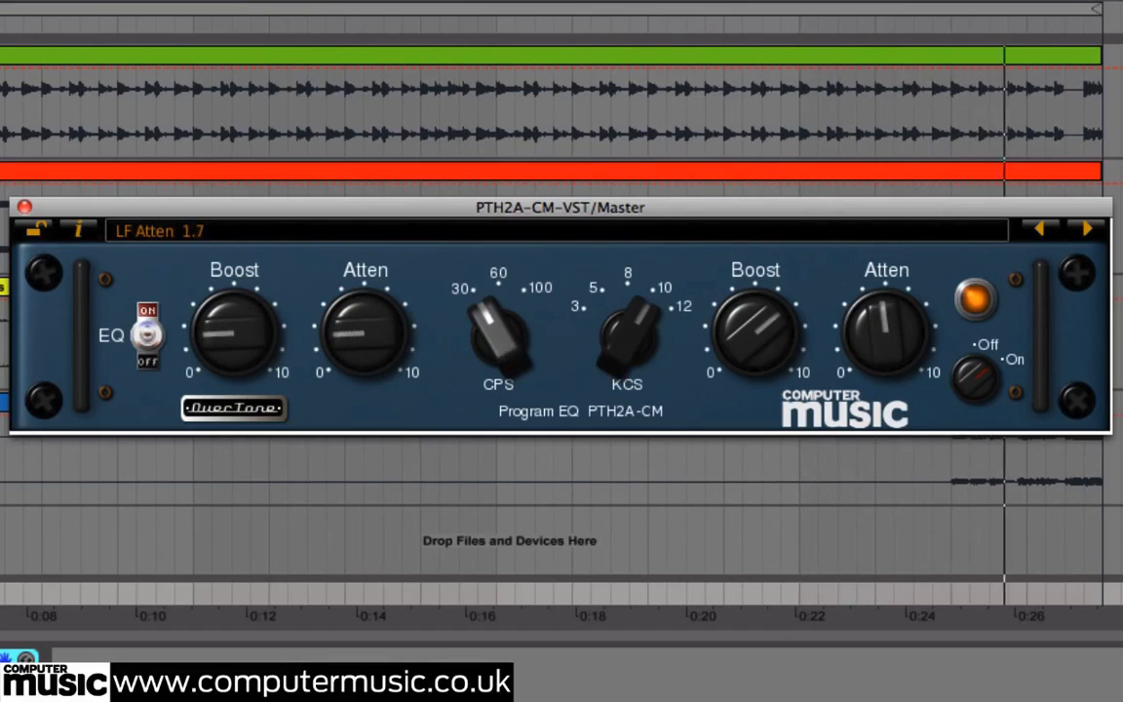
# - Switch the master EQ's CPS selector to 60 and fine-tune the Boost and Atten amounts around it
pyautogui.moveTo(495, 341); pyautogui.dragTo(495, 327)
pyautogui.moveTo(246, 343); pyautogui.dragTo(271, 343)
pyautogui.moveTo(356, 348); pyautogui.dragTo(356, 345)
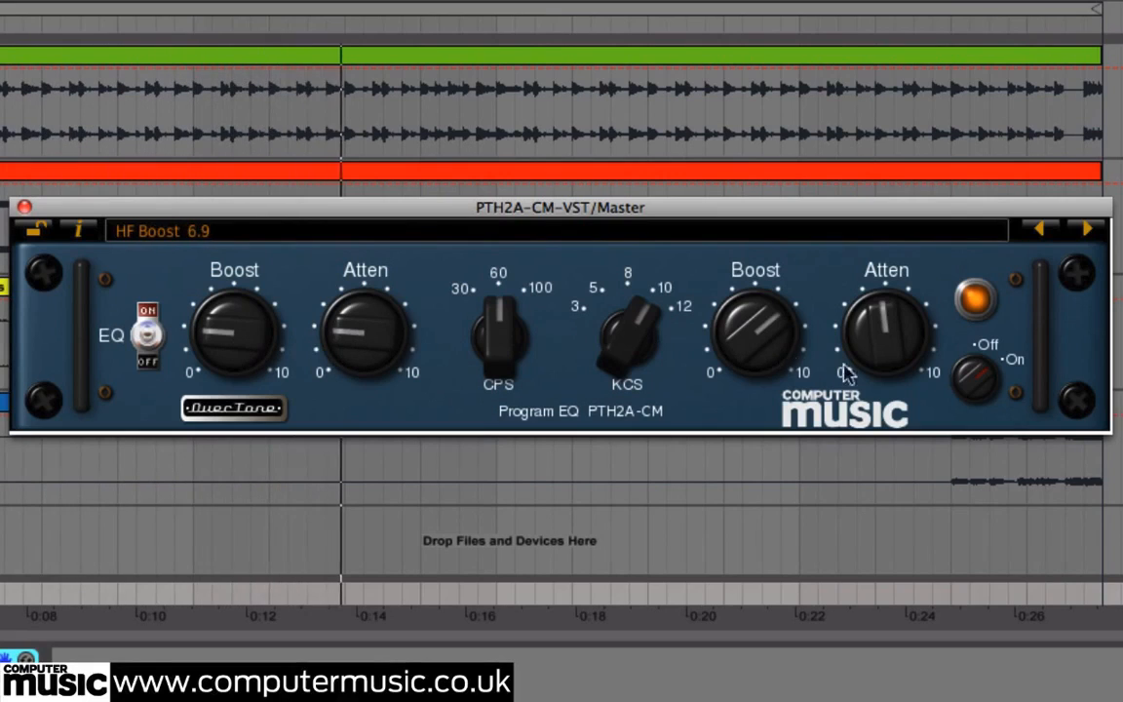
pyautogui.moveTo(882, 336)
pyautogui.mouseDown()
pyautogui.moveTo(882, 295)
pyautogui.moveTo(883, 331)
pyautogui.mouseUp()
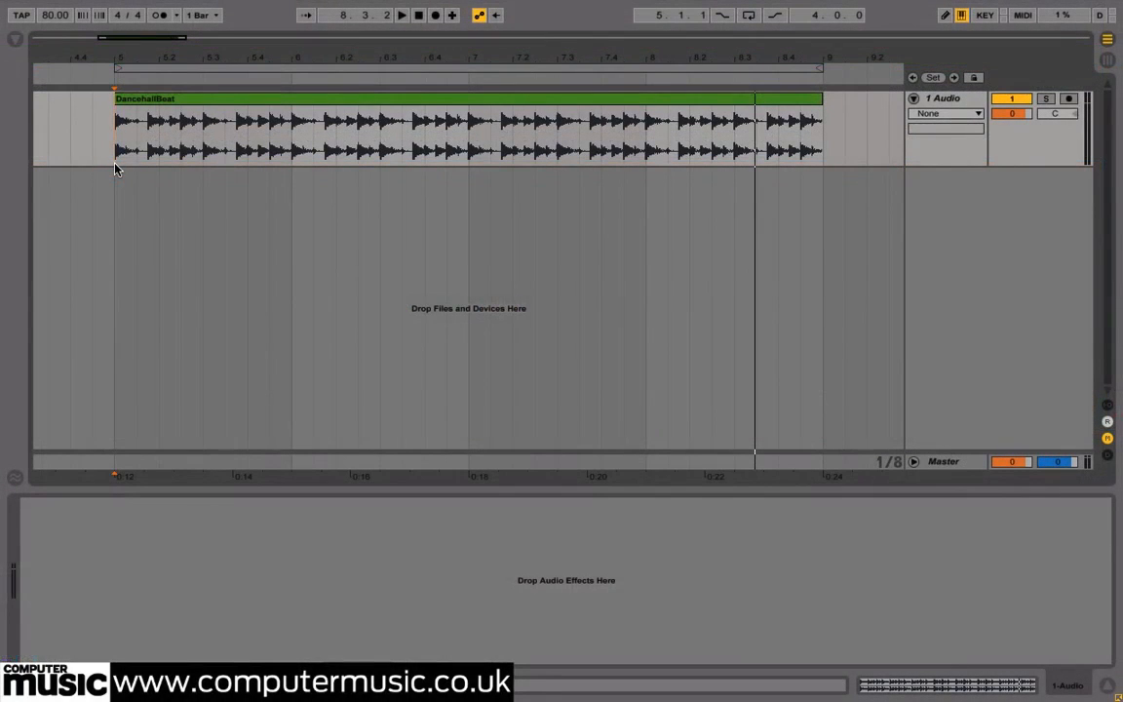
# - Play the DancehallBeat clip in the 80 BPM project and loop playback over its four bars
pyautogui.click(54, 15)
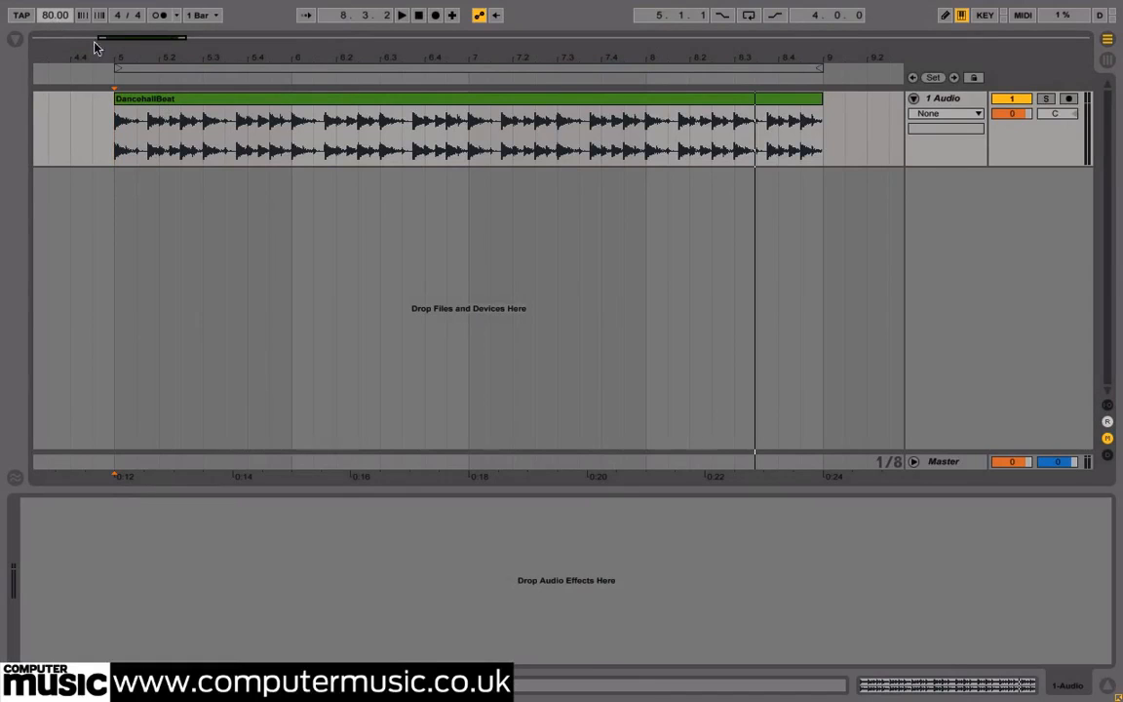
pyautogui.click(167, 100)
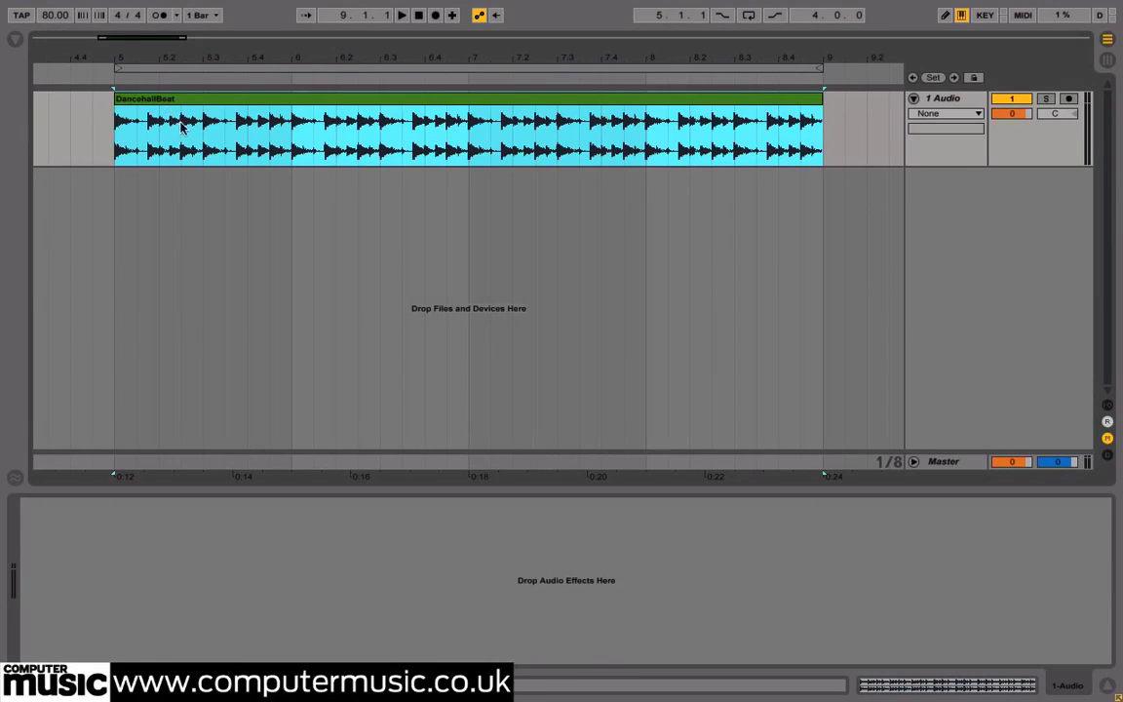
pyautogui.press('space')
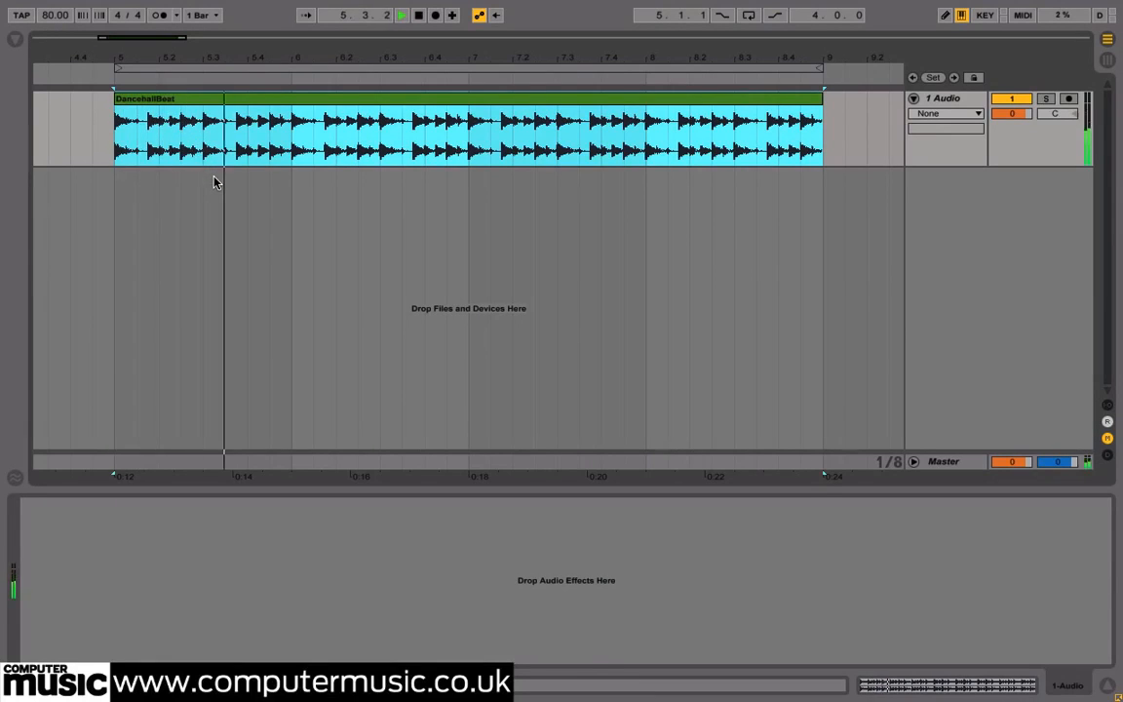
pyautogui.click(265, 70)
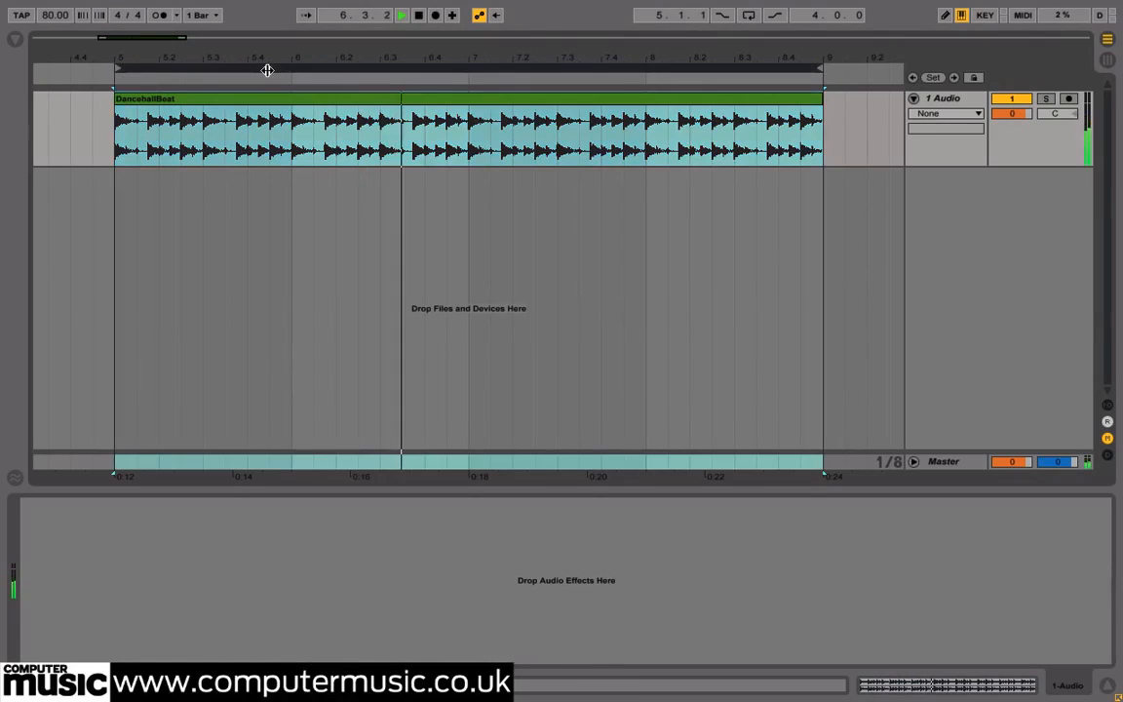
pyautogui.click(748, 14)
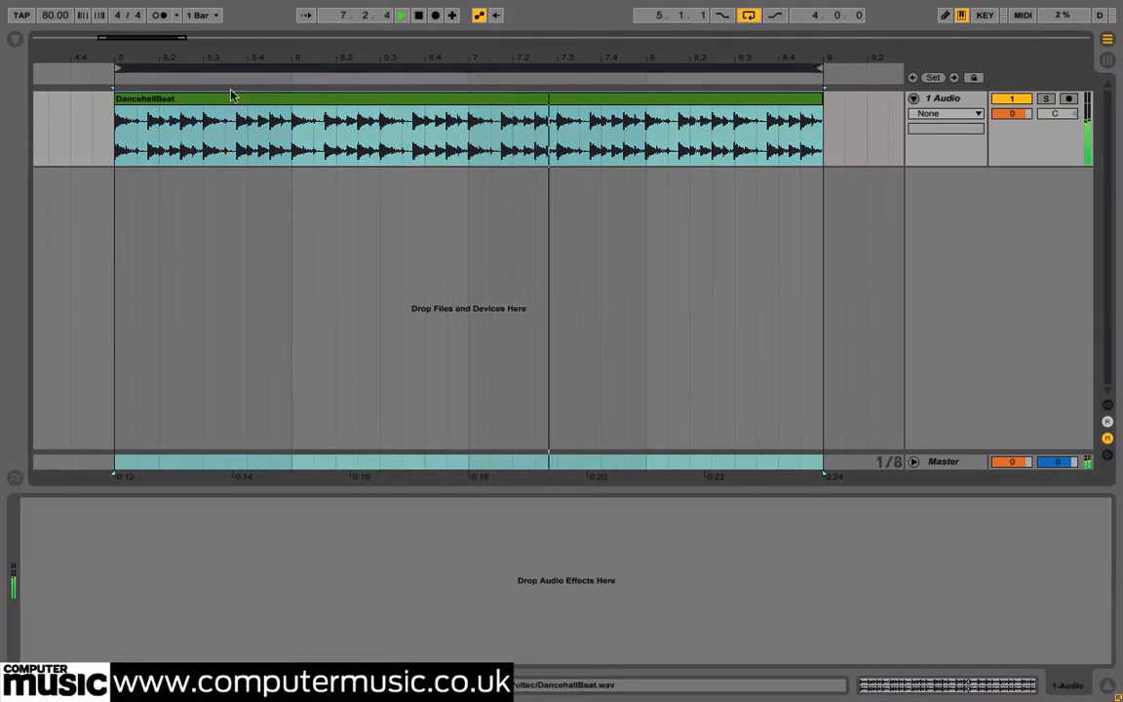
# - Insert the PTH2A-CM-VST plug-in on the 1 Audio track and turn its power switch on
pyautogui.click(15, 40)
pyautogui.click(954, 102)
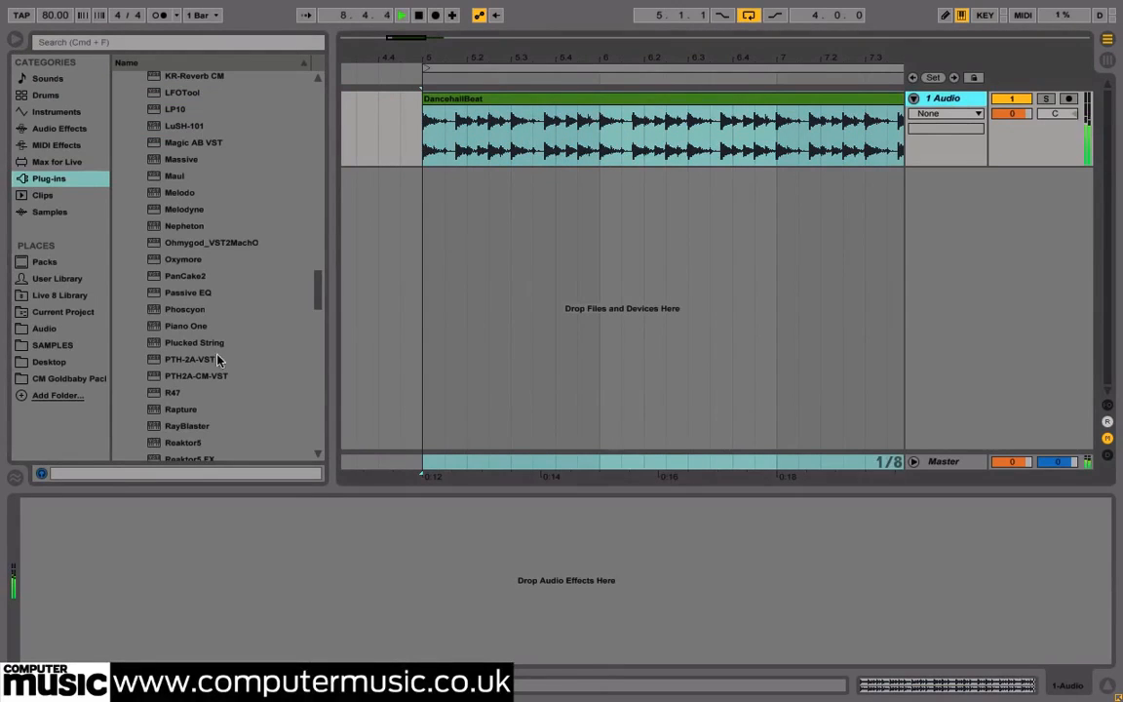
pyautogui.moveTo(215, 376); pyautogui.dragTo(295, 556)
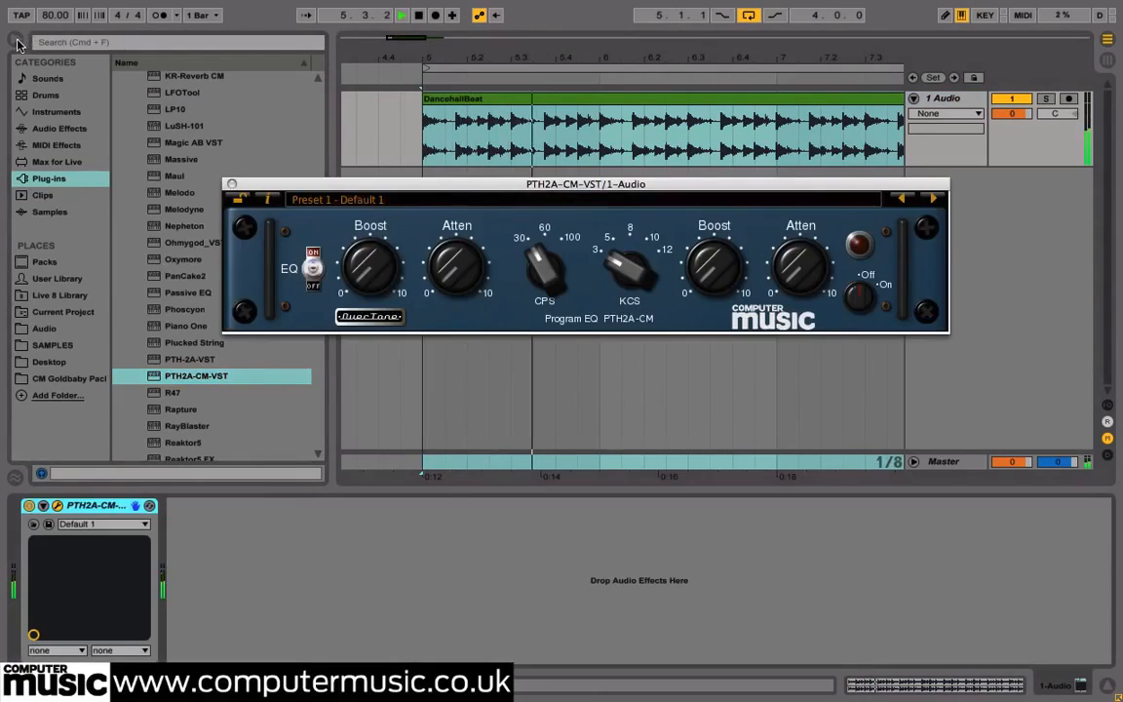
pyautogui.click(15, 40)
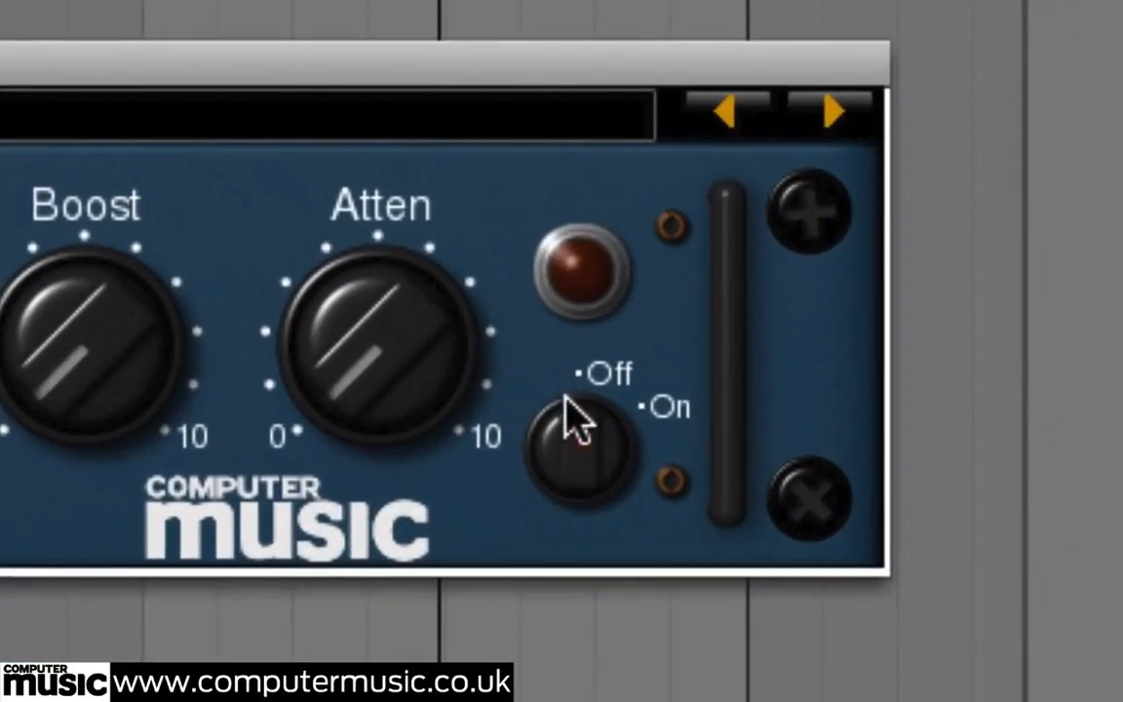
pyautogui.moveTo(574, 416); pyautogui.dragTo(582, 444)
pyautogui.click(581, 448)
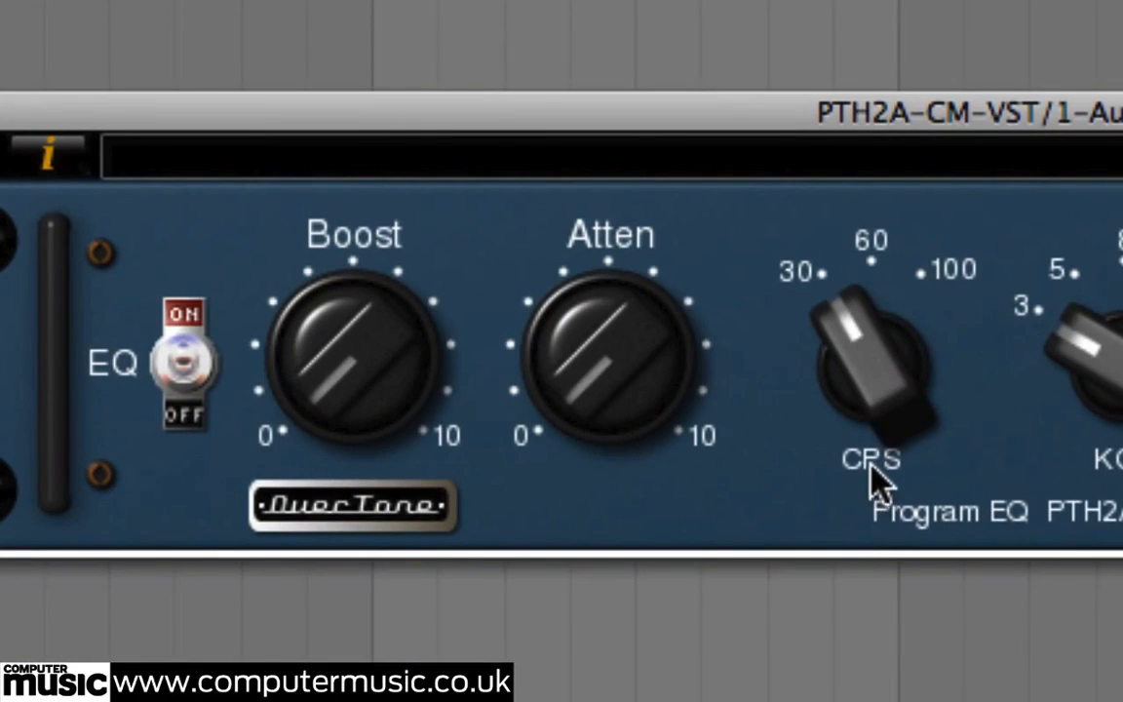
# - Boost the low frequencies by 4.0 at 30 CPS and compare the beat with the EQ bypassed and engaged
pyautogui.click(871, 380)
pyautogui.moveTo(353, 356); pyautogui.dragTo(353, 297)
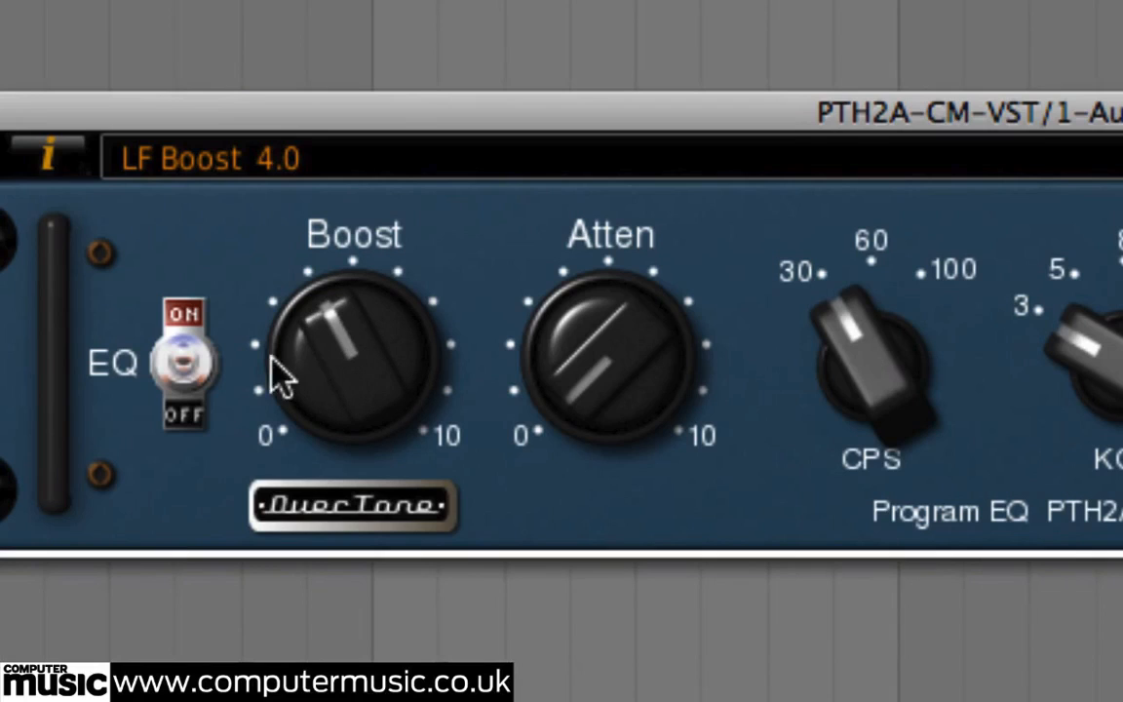
pyautogui.click(186, 371)
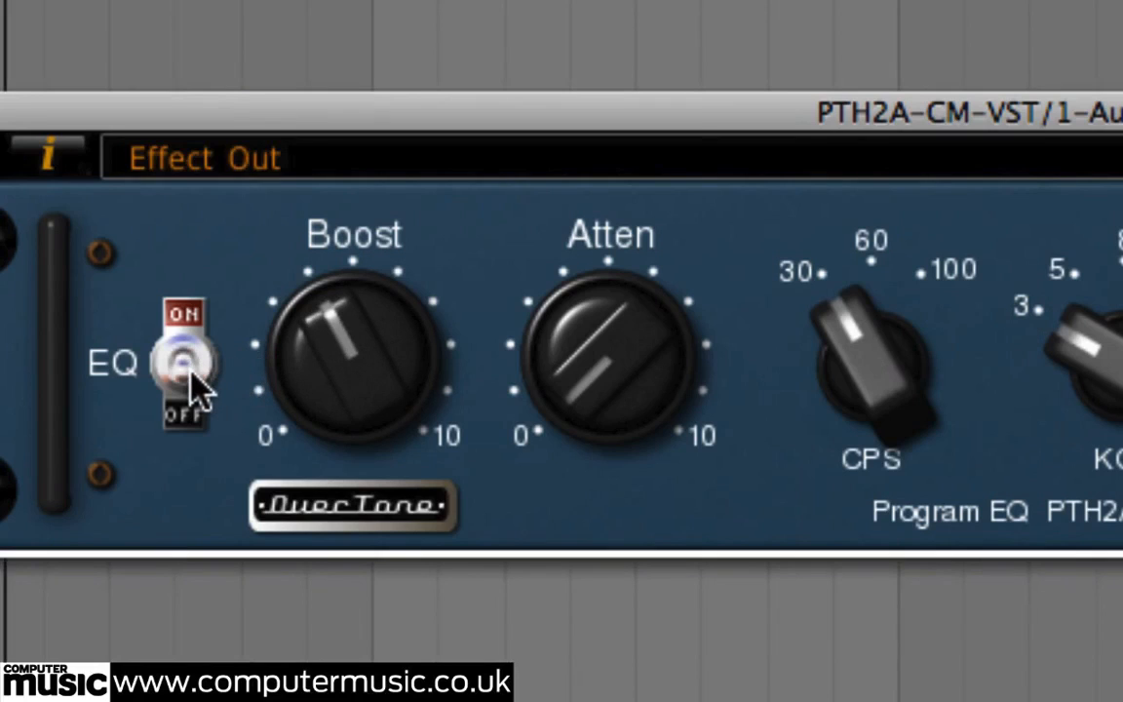
pyautogui.click(186, 371)
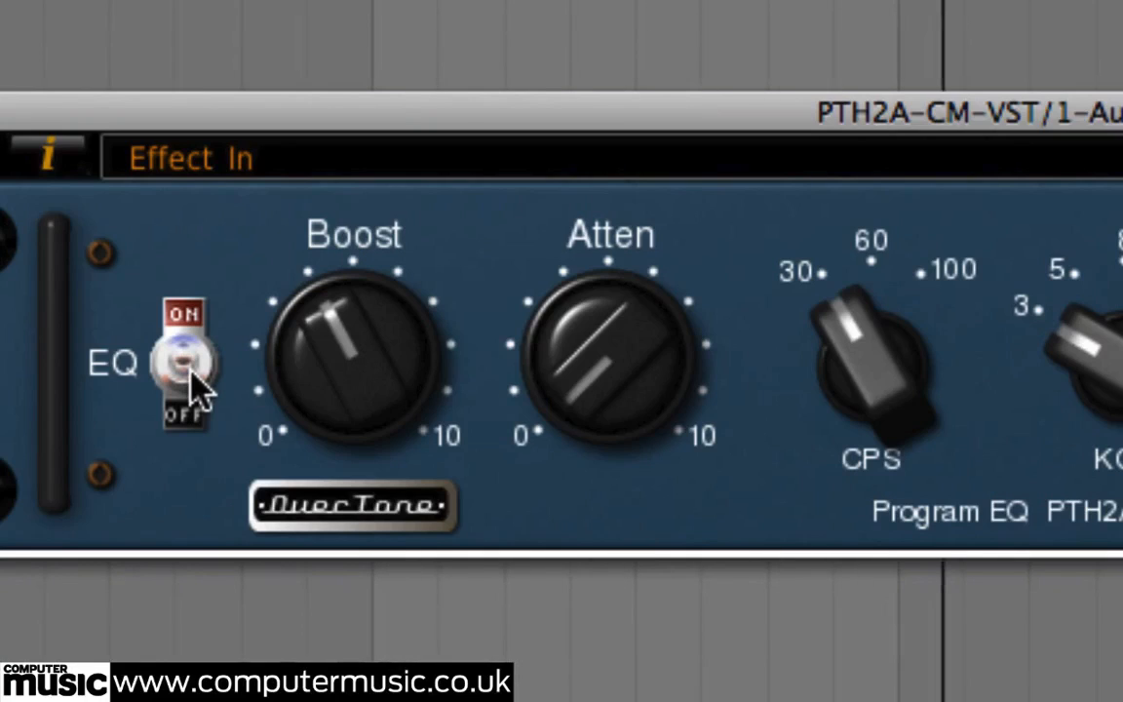
pyautogui.click(280, 376)
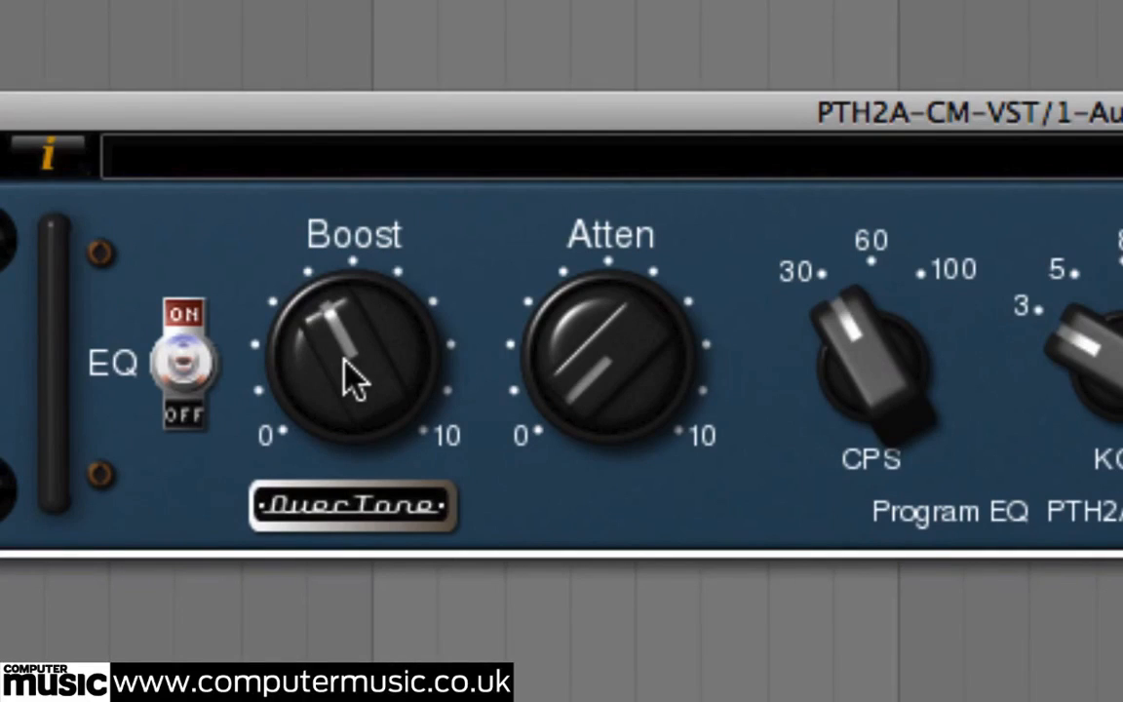
# - Reset the low-frequency Boost to 0.0, raise the low-frequency Atten to about 4, and compare against the bypassed EQ
pyautogui.moveTo(344, 361); pyautogui.dragTo(344, 419)
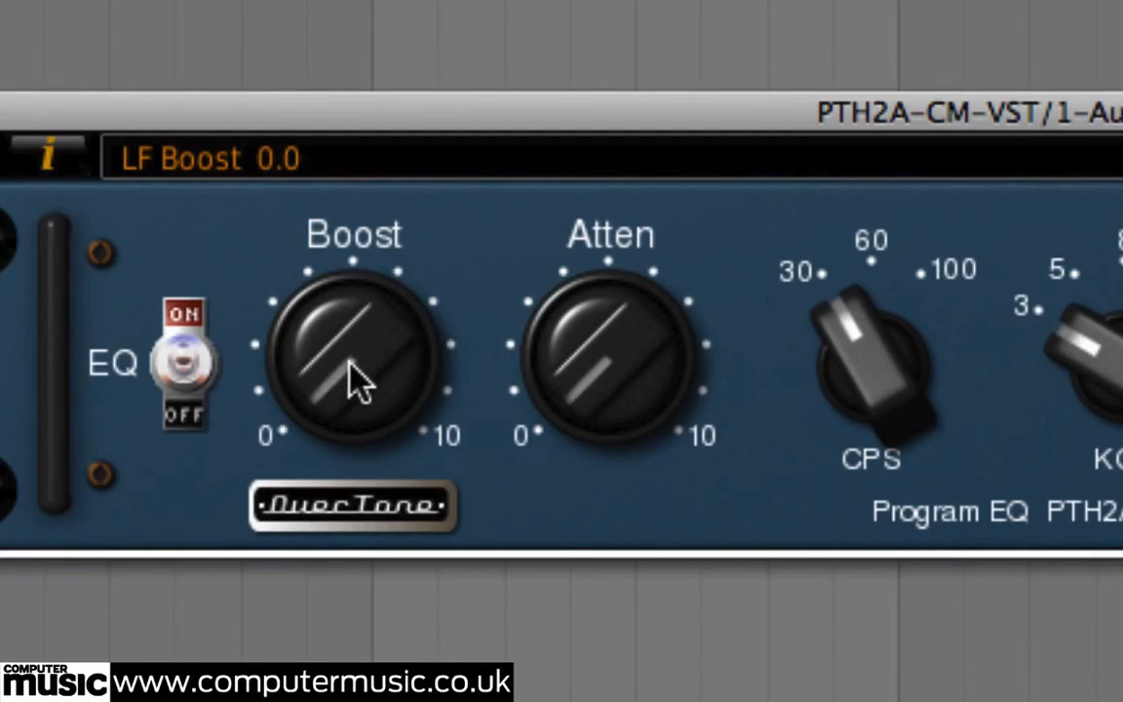
pyautogui.click(627, 407)
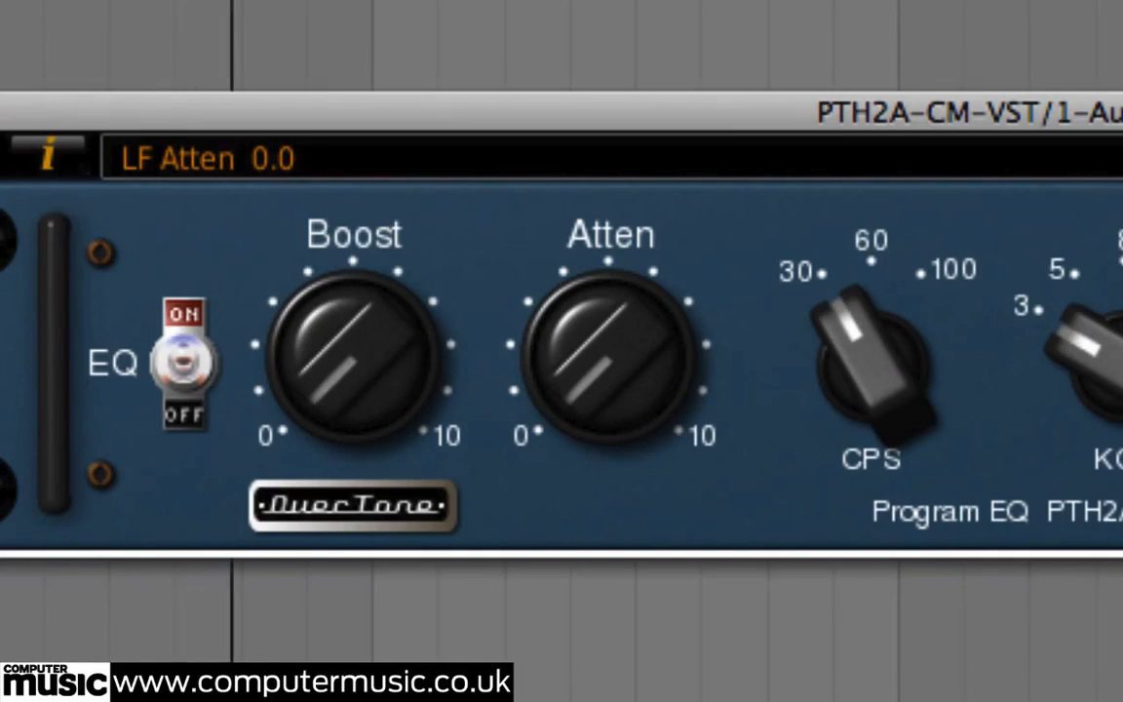
pyautogui.moveTo(627, 406); pyautogui.dragTo(627, 353)
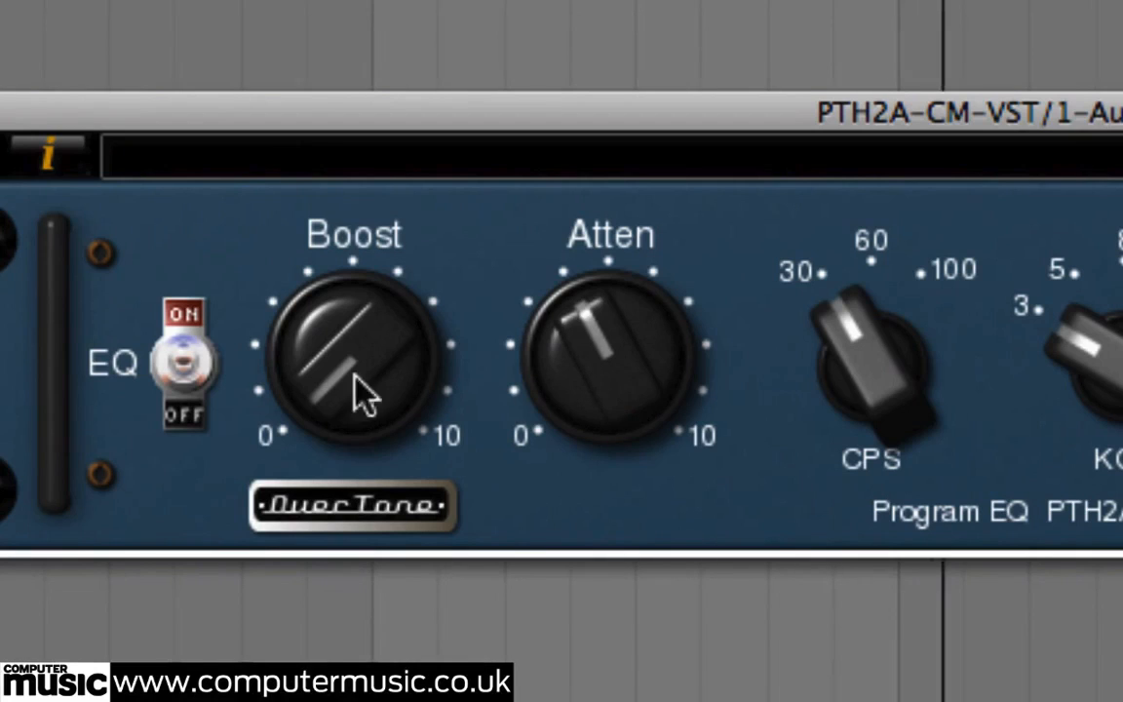
pyautogui.click(184, 376)
pyautogui.click(184, 380)
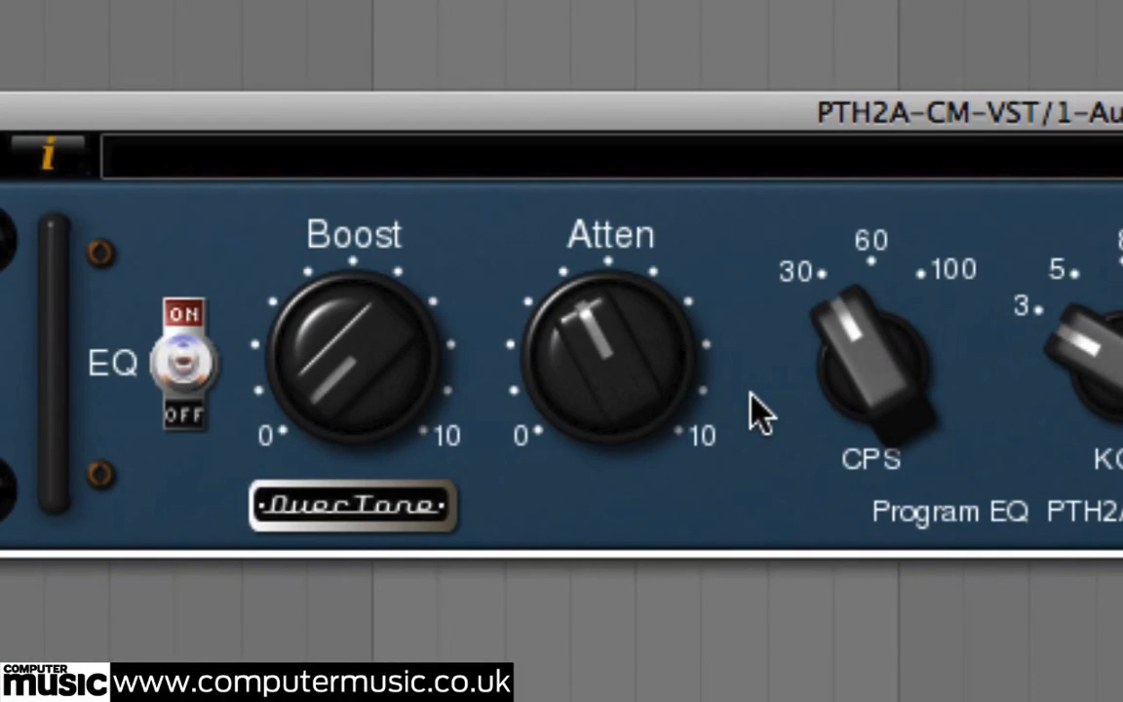
# - Combine a low-frequency Boost of about 4 with a low-frequency Atten of 5.0
pyautogui.moveTo(624, 347); pyautogui.dragTo(625, 347)
pyautogui.moveTo(380, 342); pyautogui.dragTo(380, 277)
pyautogui.moveTo(596, 375); pyautogui.dragTo(597, 347)
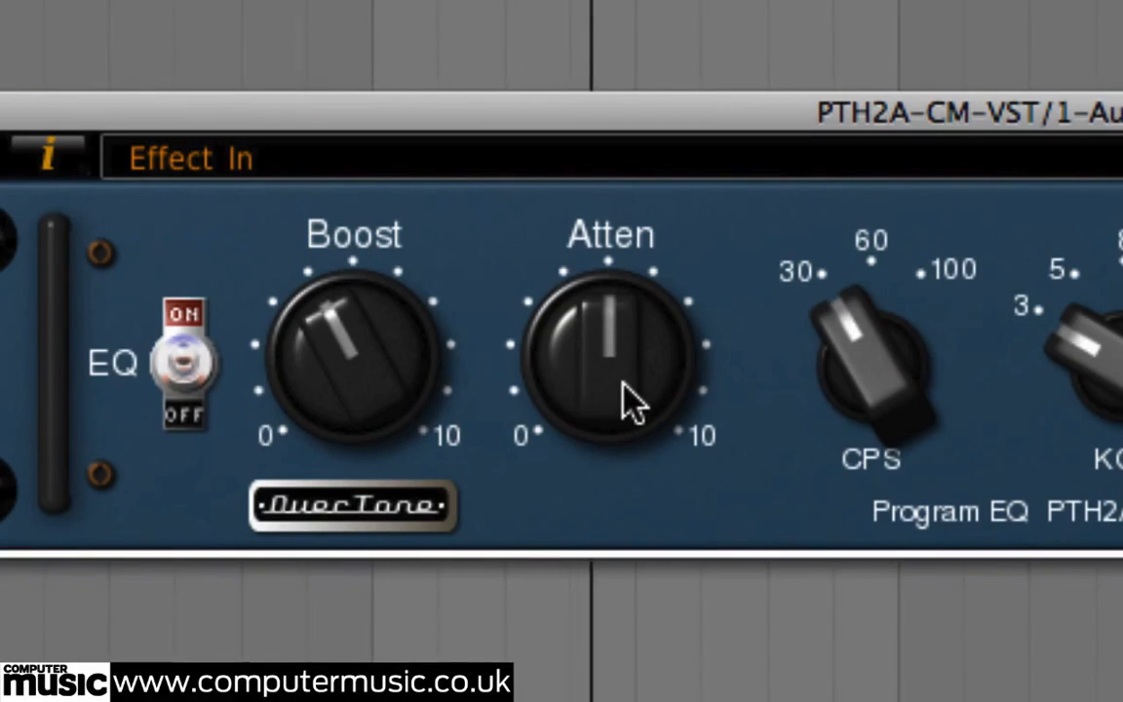
pyautogui.moveTo(624, 383); pyautogui.dragTo(624, 383)
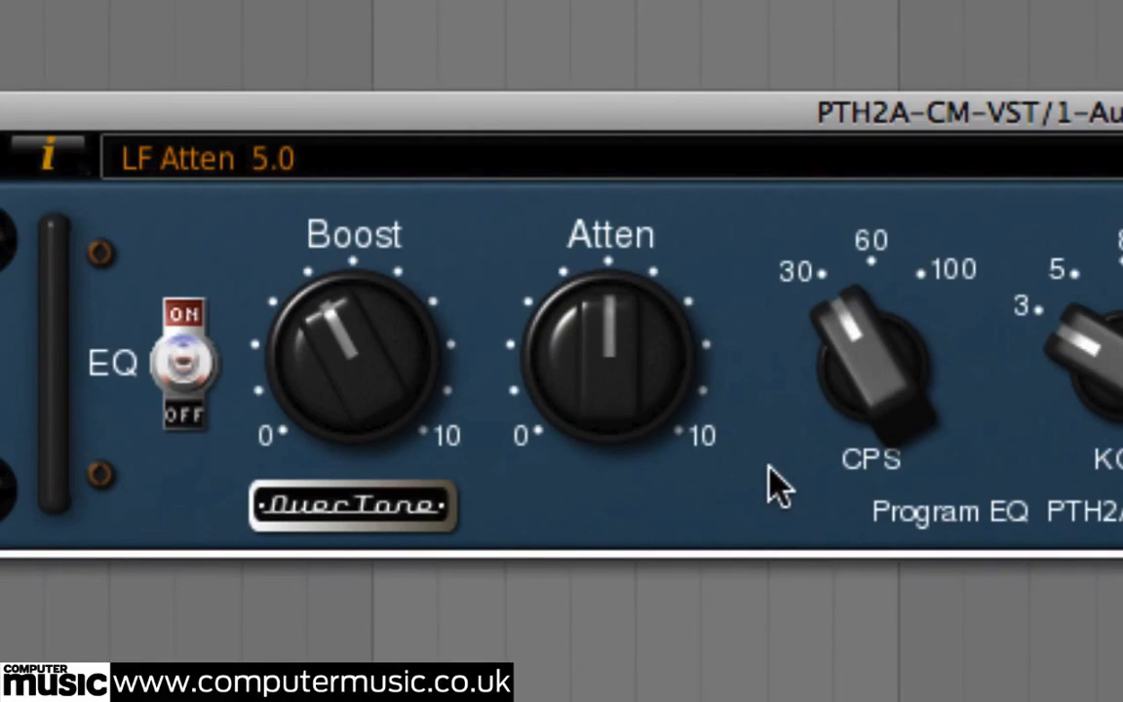
pyautogui.moveTo(629, 394); pyautogui.dragTo(613, 371)
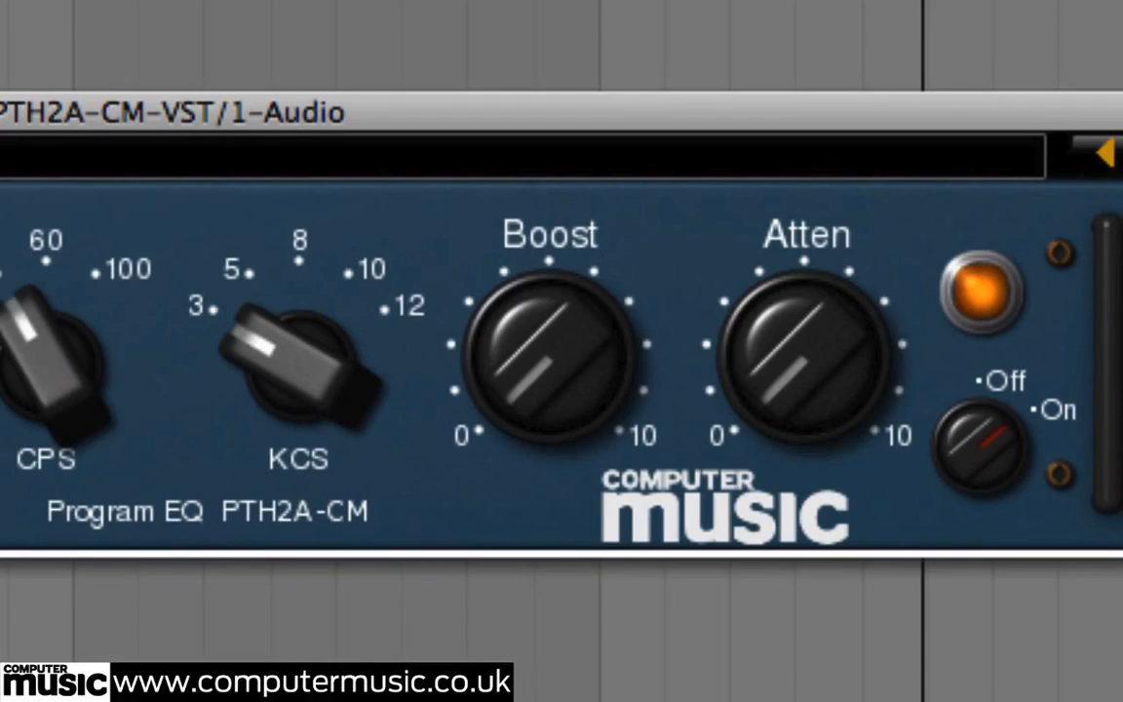
# - Raise the high-frequency Boost to about 3.5 and set the KCS selector to 8
pyautogui.moveTo(549, 356); pyautogui.dragTo(549, 284)
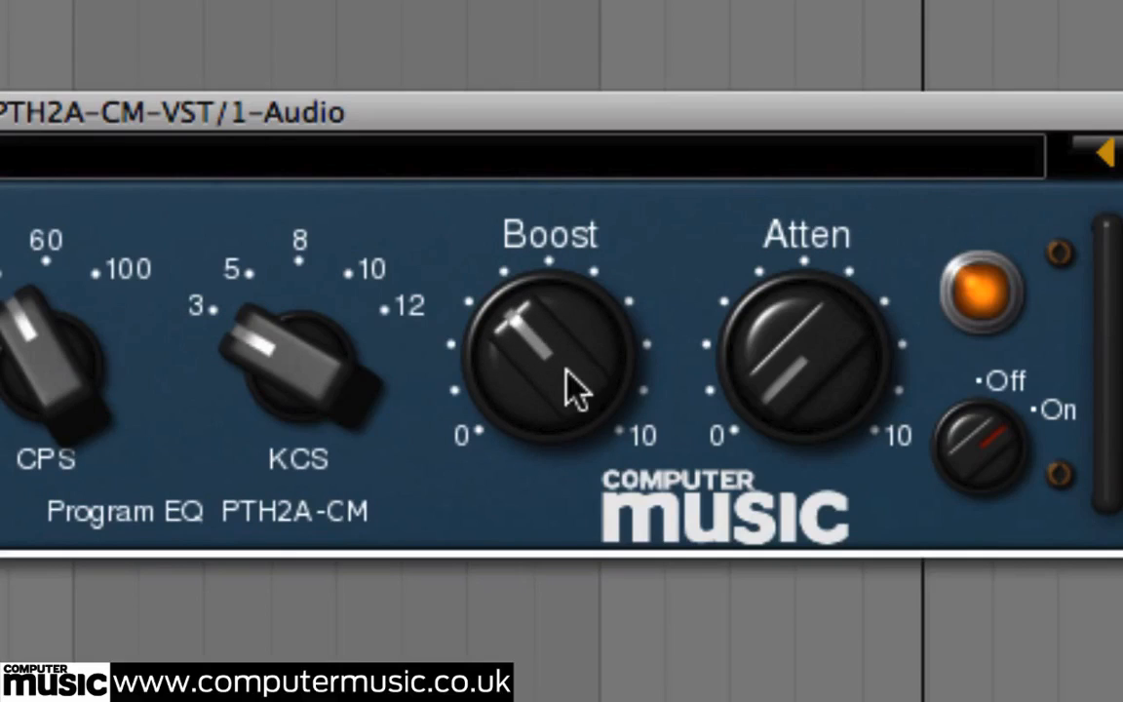
pyautogui.moveTo(334, 383); pyautogui.dragTo(356, 390)
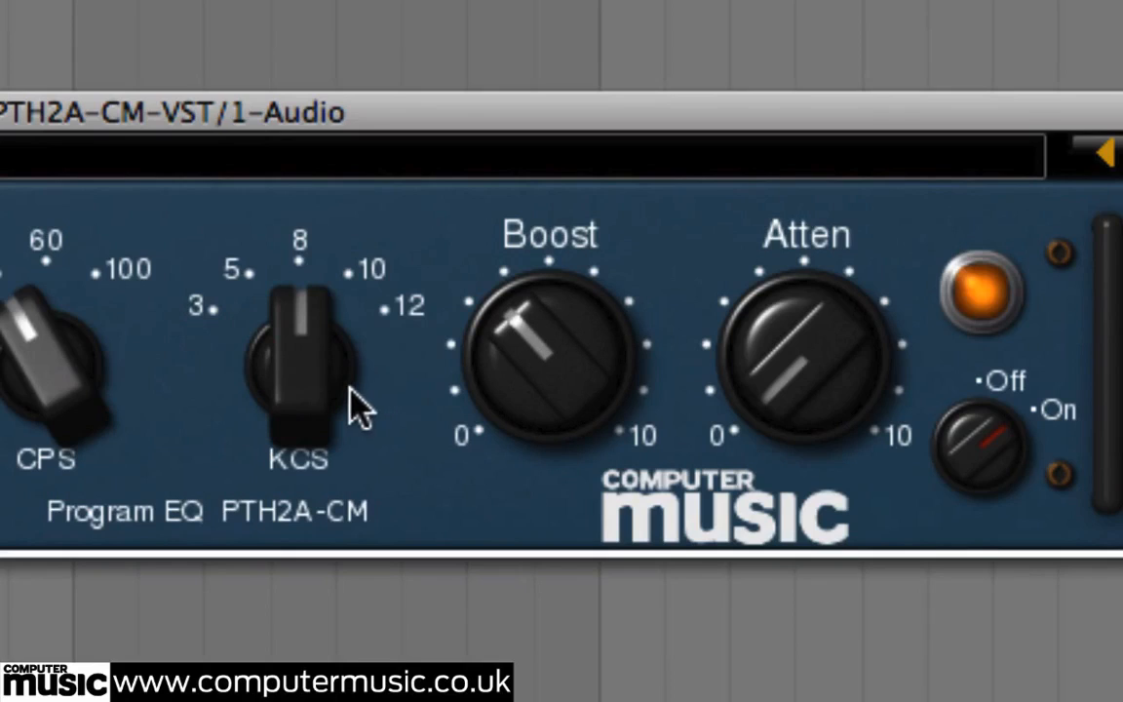
pyautogui.moveTo(549, 292); pyautogui.dragTo(549, 326)
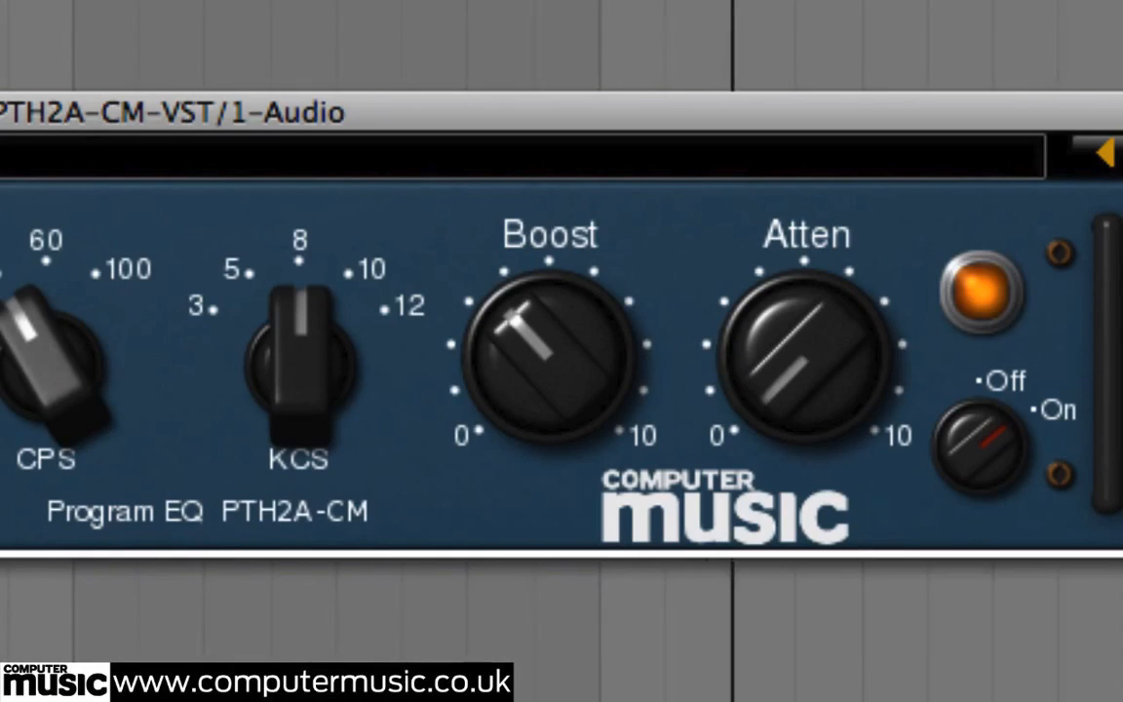
# - Sweep the high-frequency Atten to maximum, settle it at 1.0, and compare the beat with the EQ bypassed and engaged
pyautogui.moveTo(780, 381); pyautogui.dragTo(780, 298)
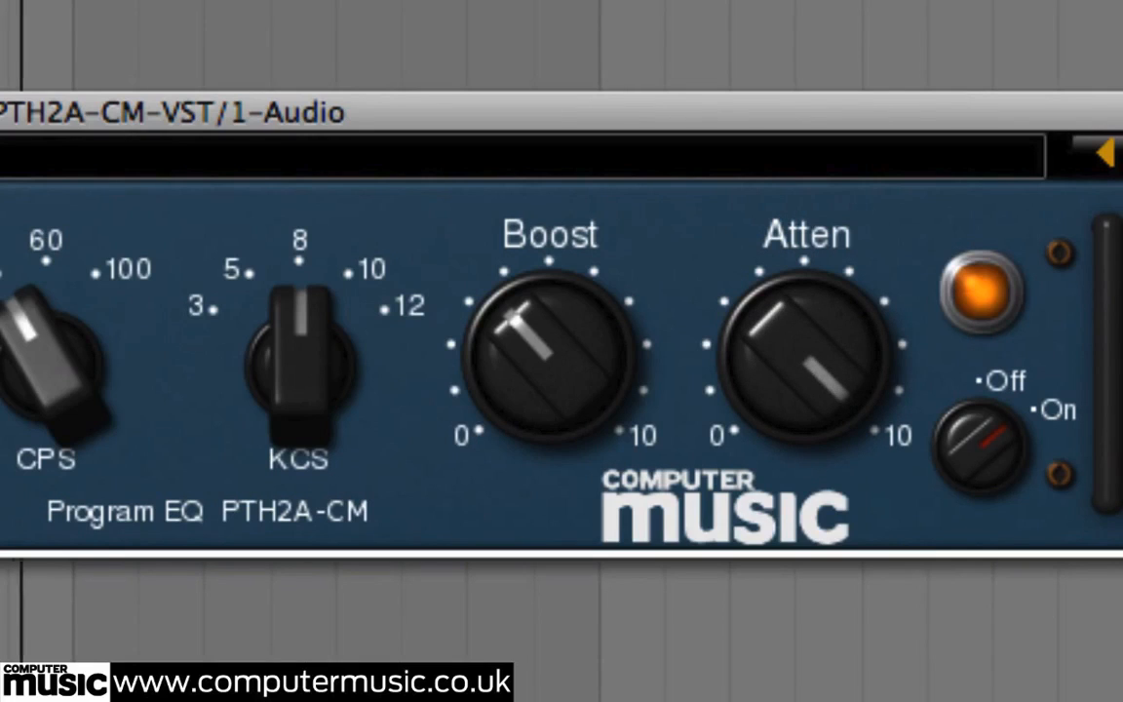
pyautogui.moveTo(780, 297); pyautogui.dragTo(780, 402)
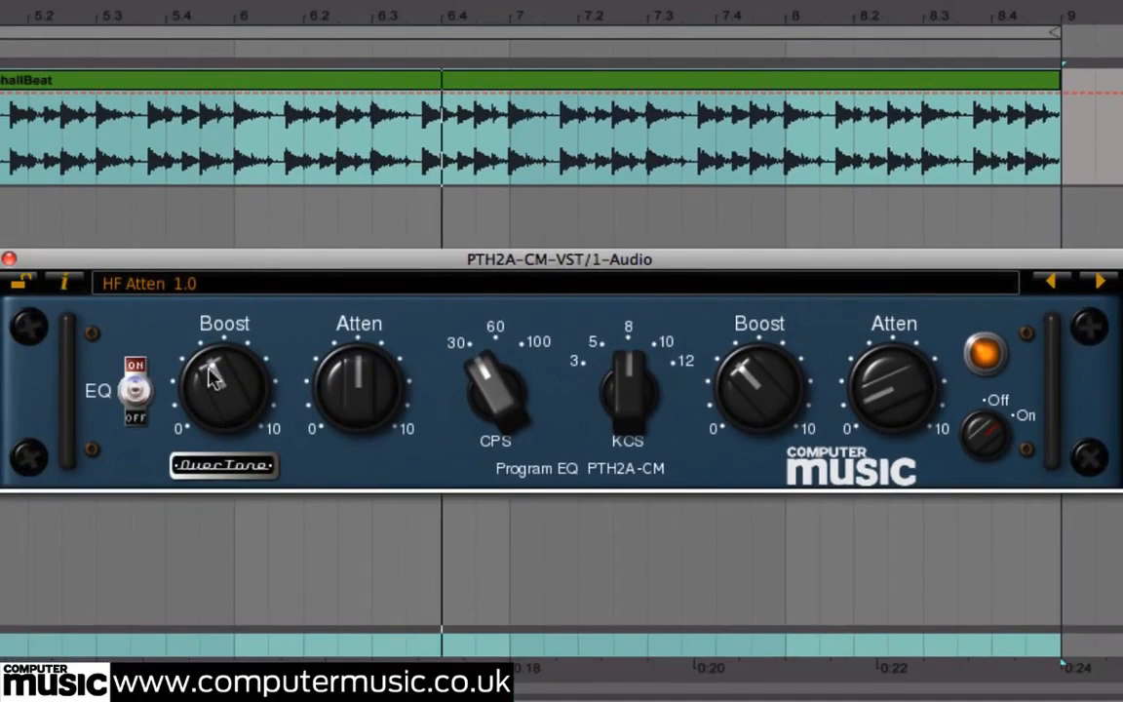
pyautogui.click(138, 390)
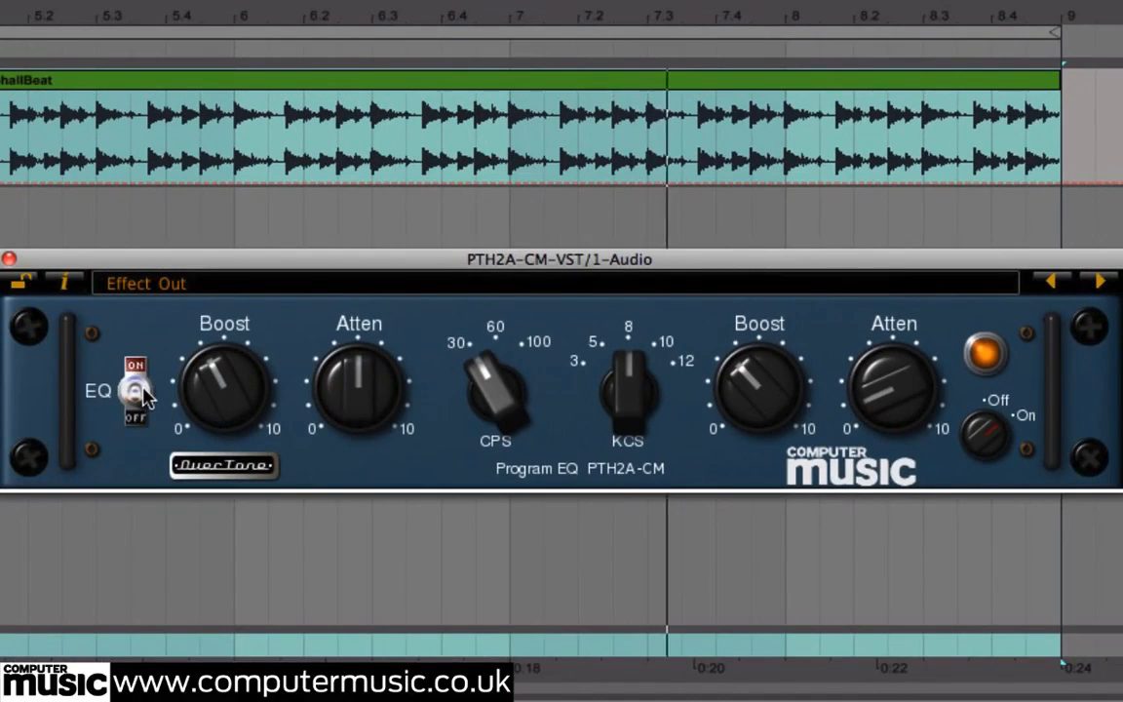
pyautogui.click(139, 391)
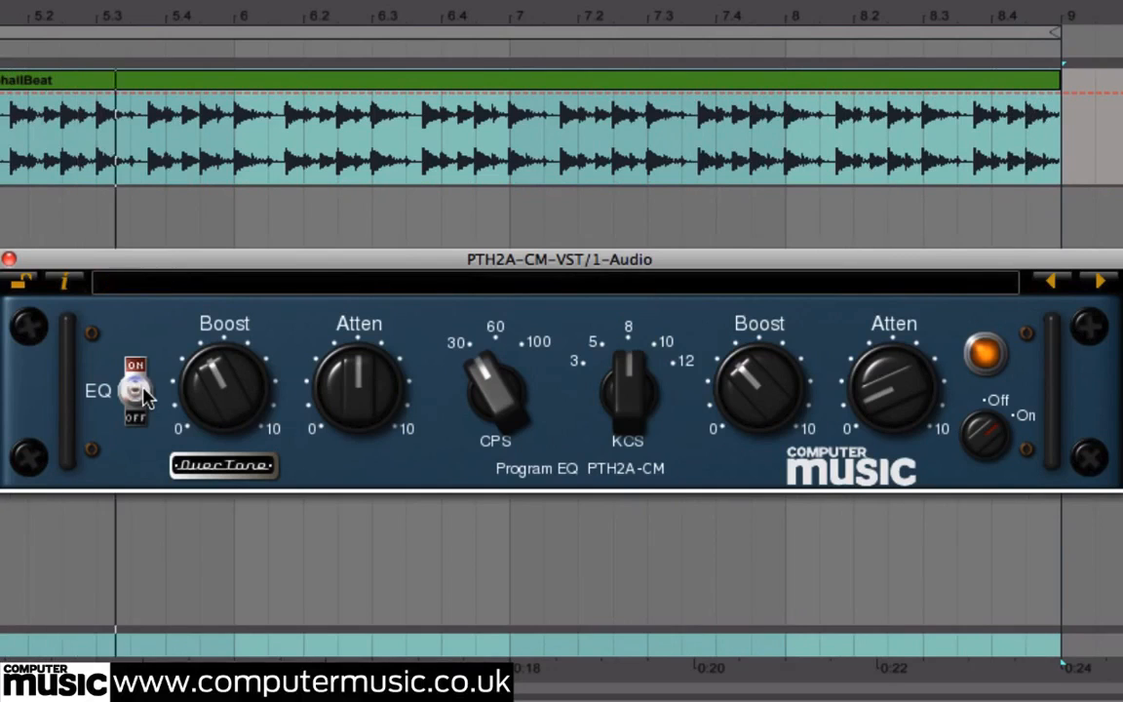
pyautogui.click(137, 392)
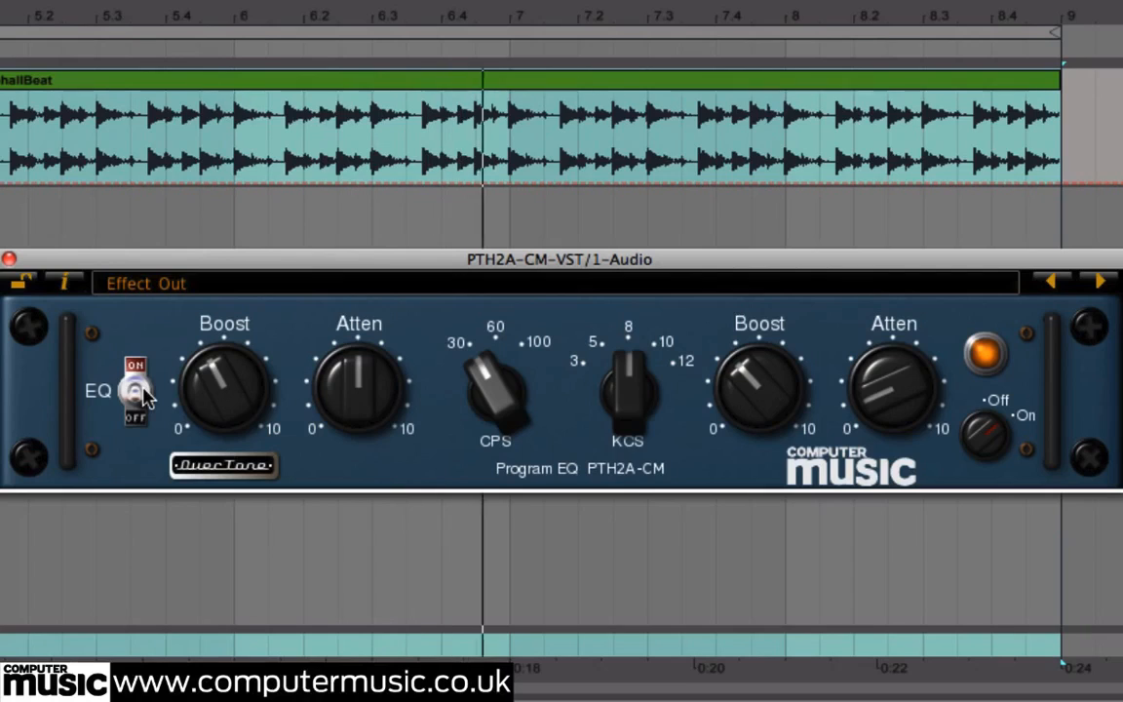
pyautogui.click(141, 392)
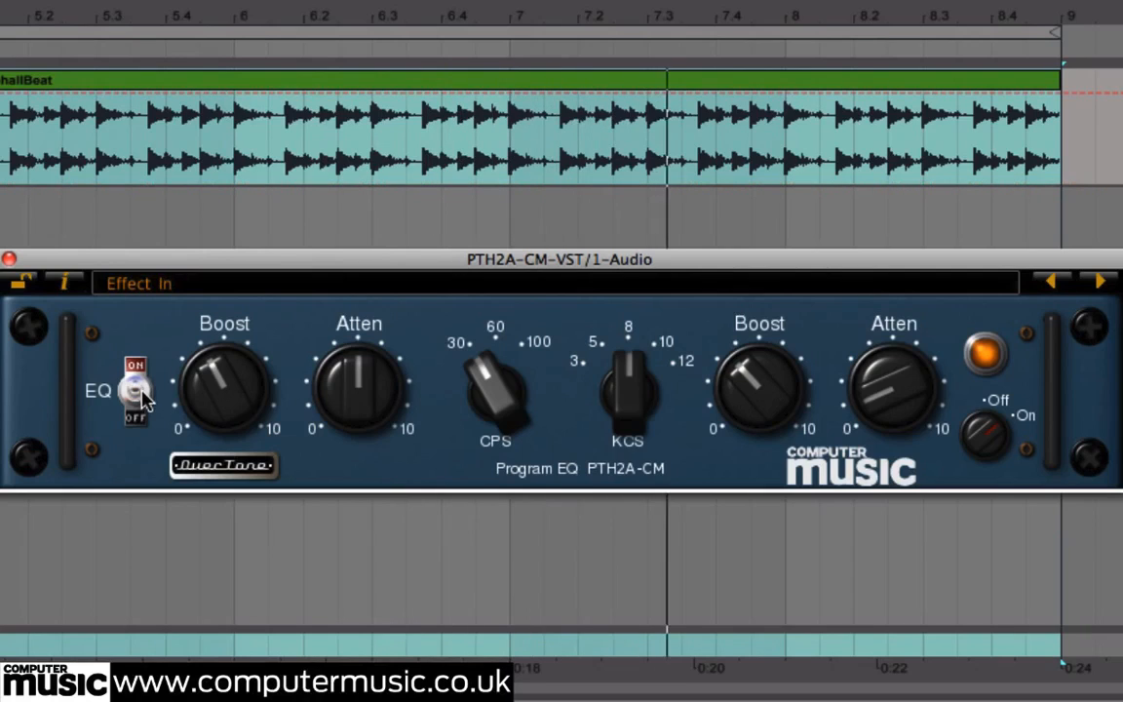